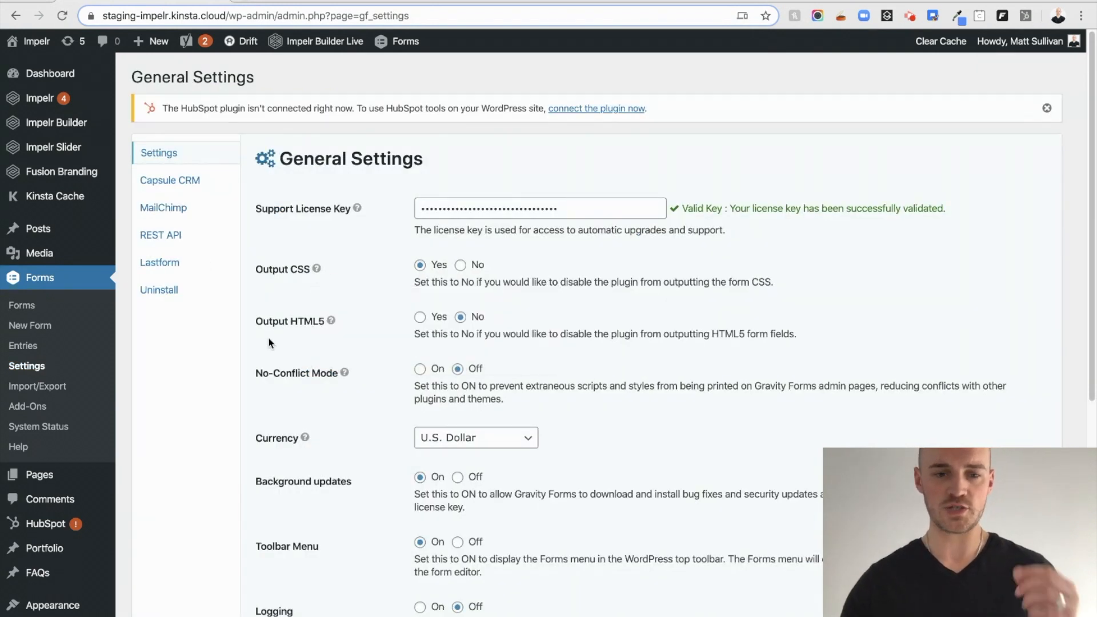
# From the Gravity Forms reCAPTCHA settings, go to the Google reCAPTCHA admin console and start registering a new site.
pyautogui.scroll(-7, 269, 343)
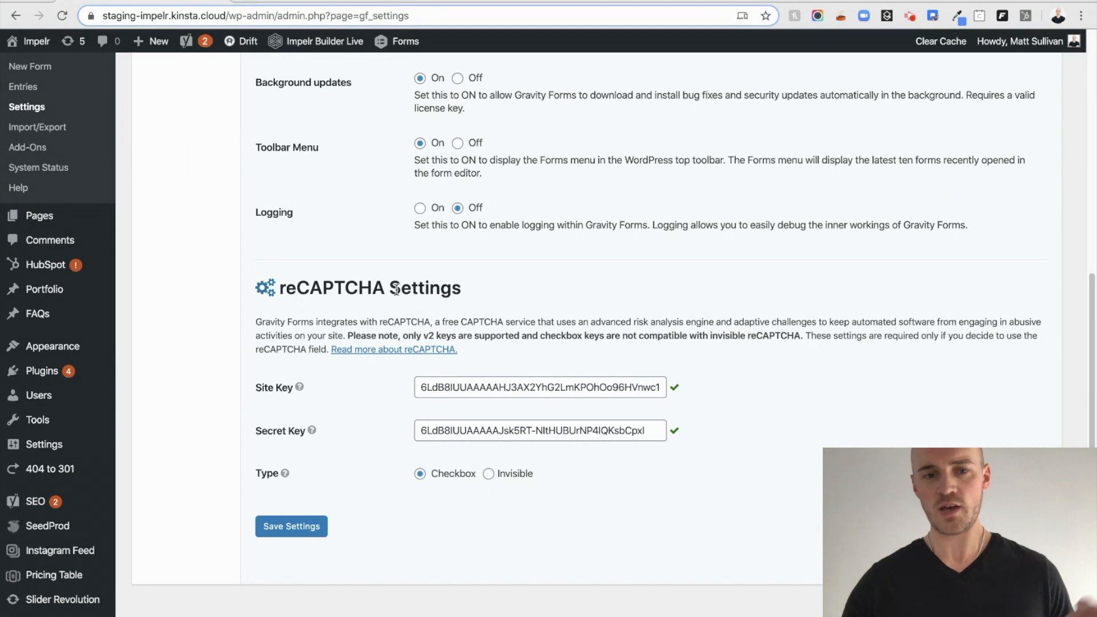
pyautogui.click(393, 351)
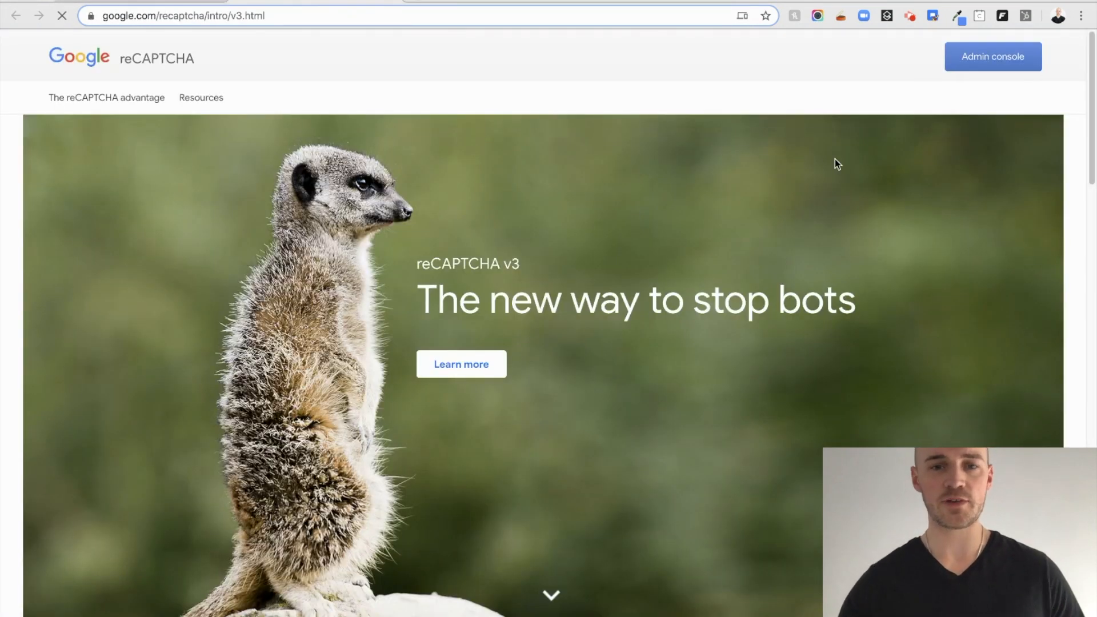
pyautogui.click(978, 67)
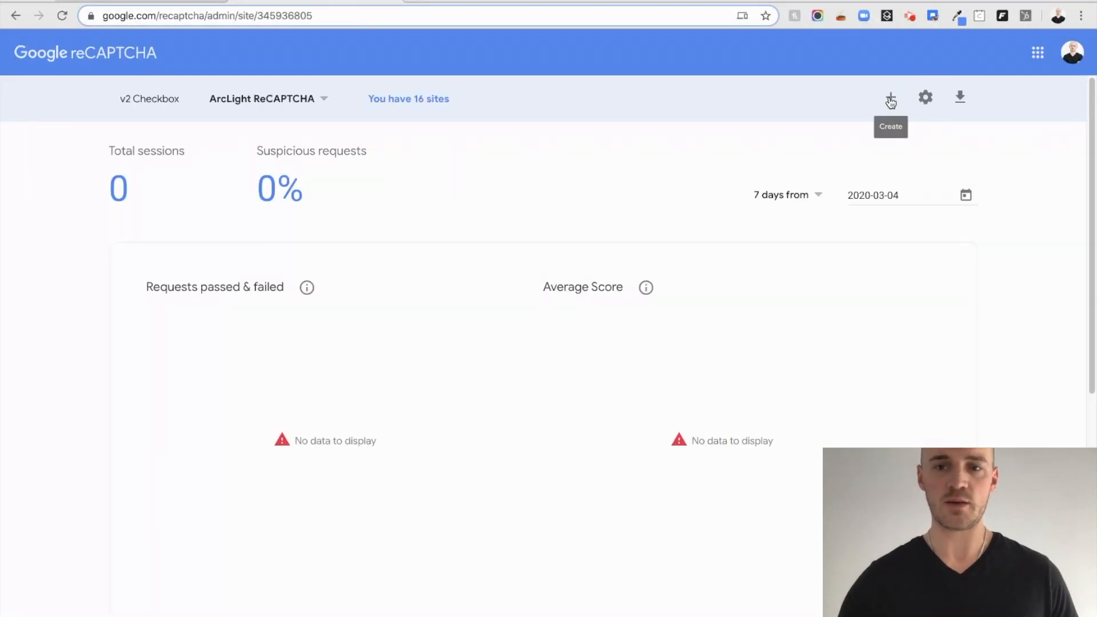
pyautogui.click(891, 100)
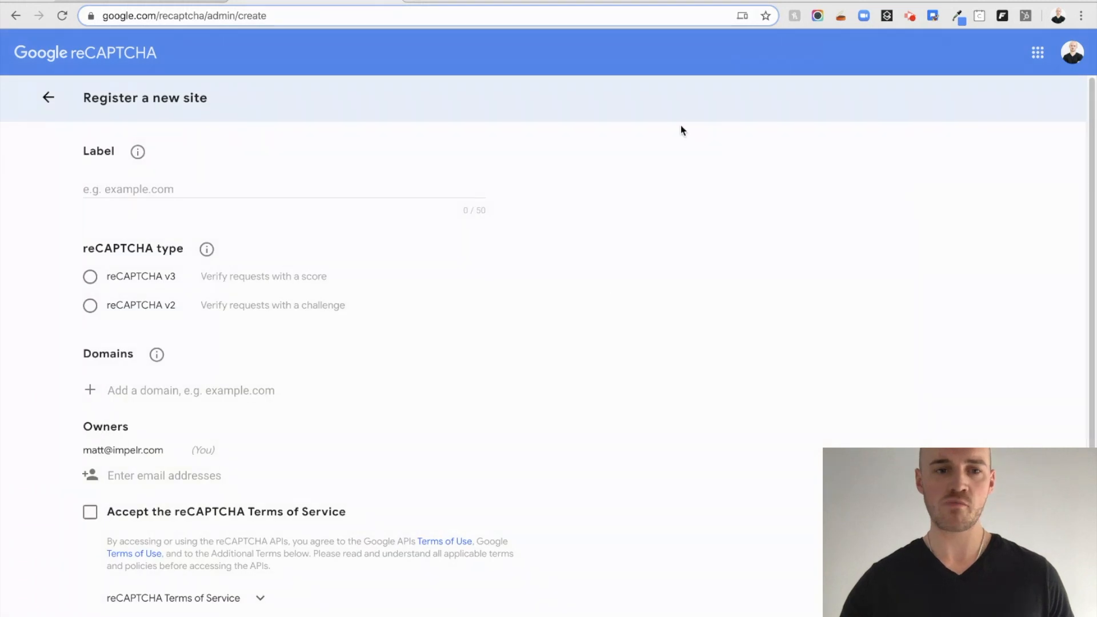
# Label the new site Test.com and choose reCAPTCHA v2 with the "I'm not a robot" checkbox.
pyautogui.click(304, 185)
pyautogui.write('Test.com')
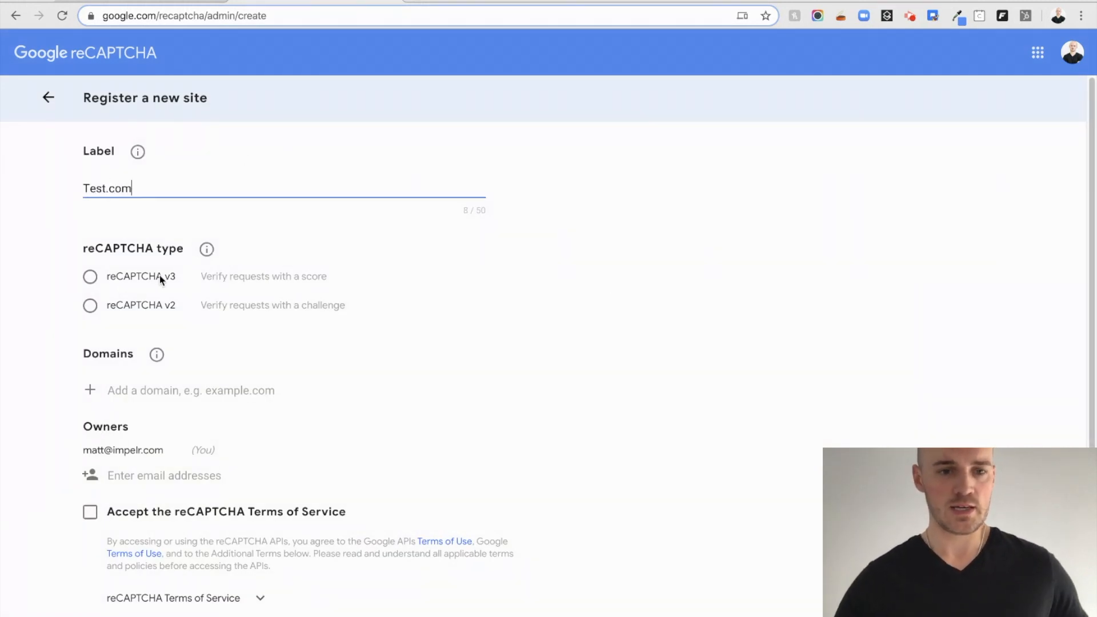
pyautogui.click(89, 303)
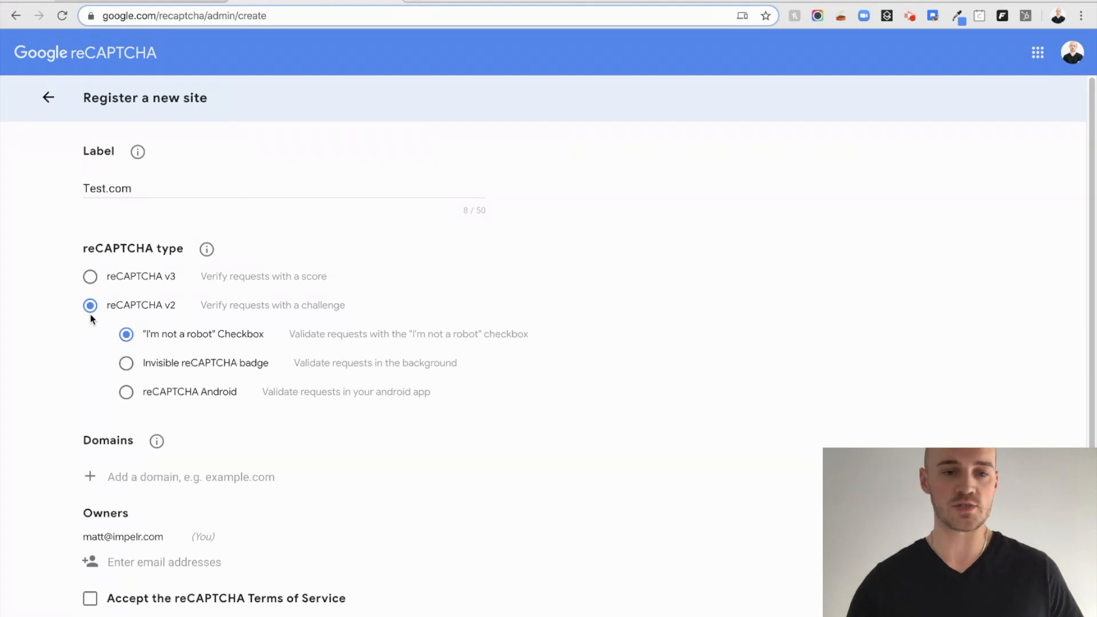
pyautogui.scroll(-1, 126, 398)
pyautogui.click(134, 458)
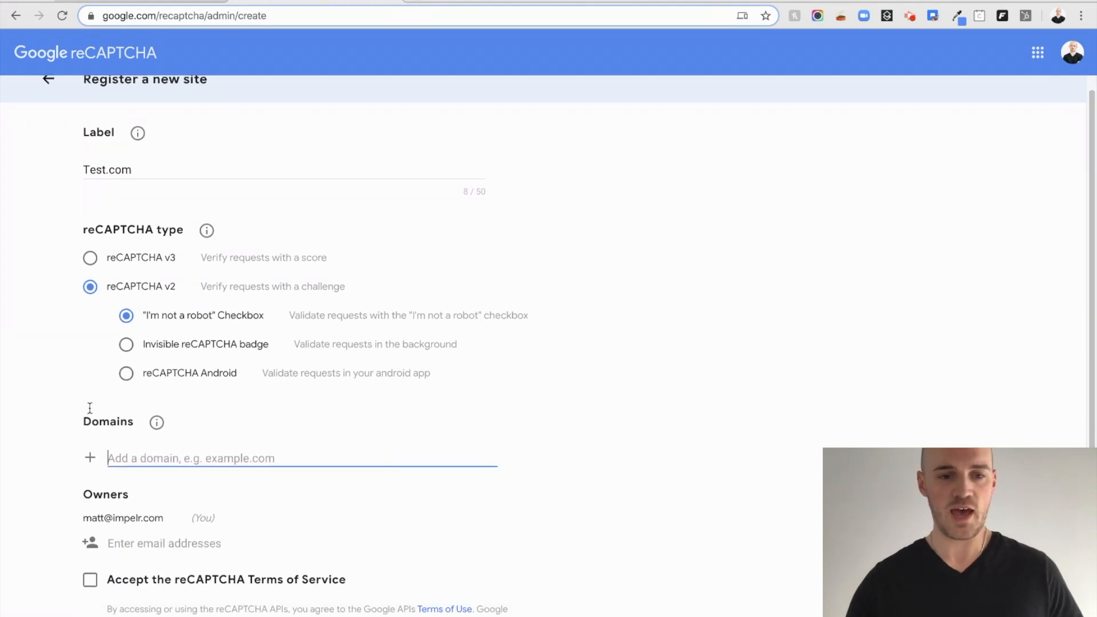
# Accept the reCAPTCHA Terms of Service and submit the site registration.
pyautogui.scroll(-3, 89, 408)
pyautogui.scroll(-2, 176, 442)
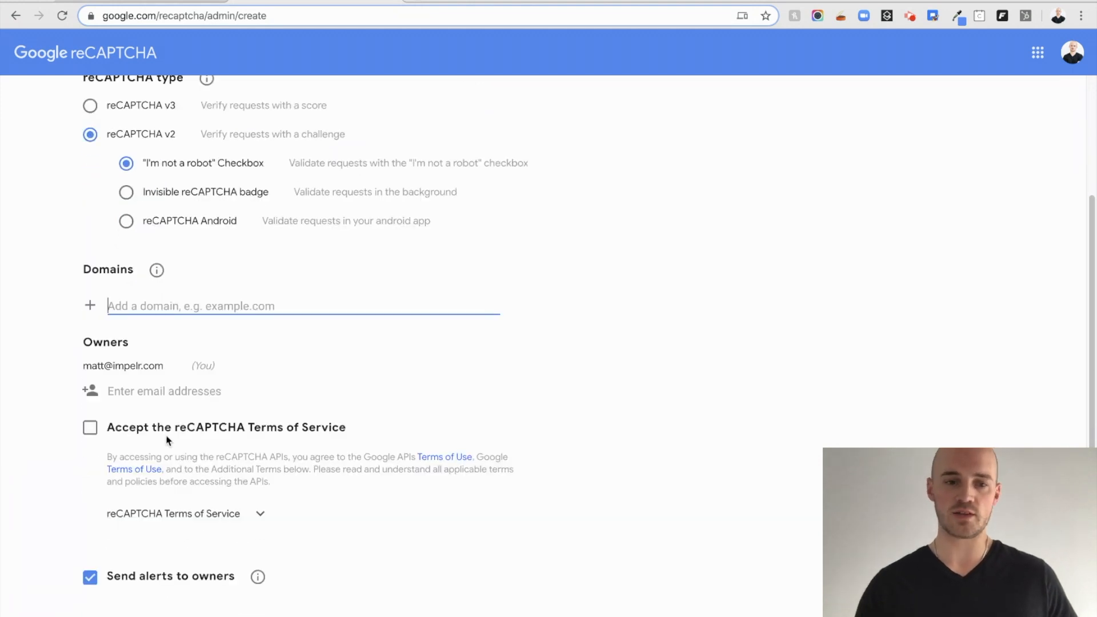
pyautogui.click(91, 429)
pyautogui.scroll(-3, 114, 429)
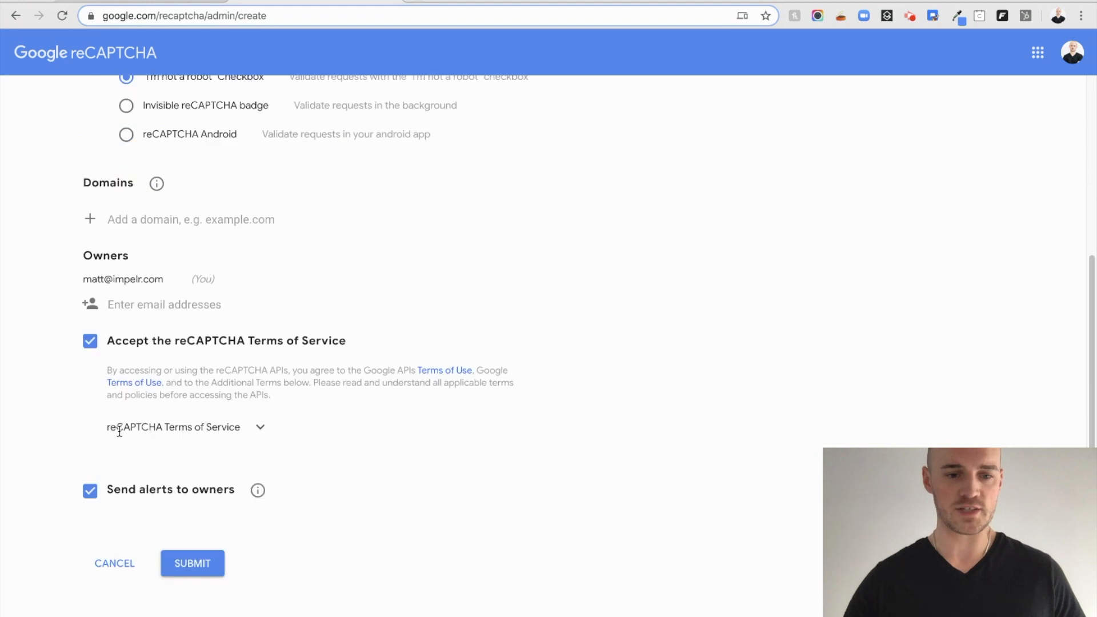
pyautogui.click(193, 564)
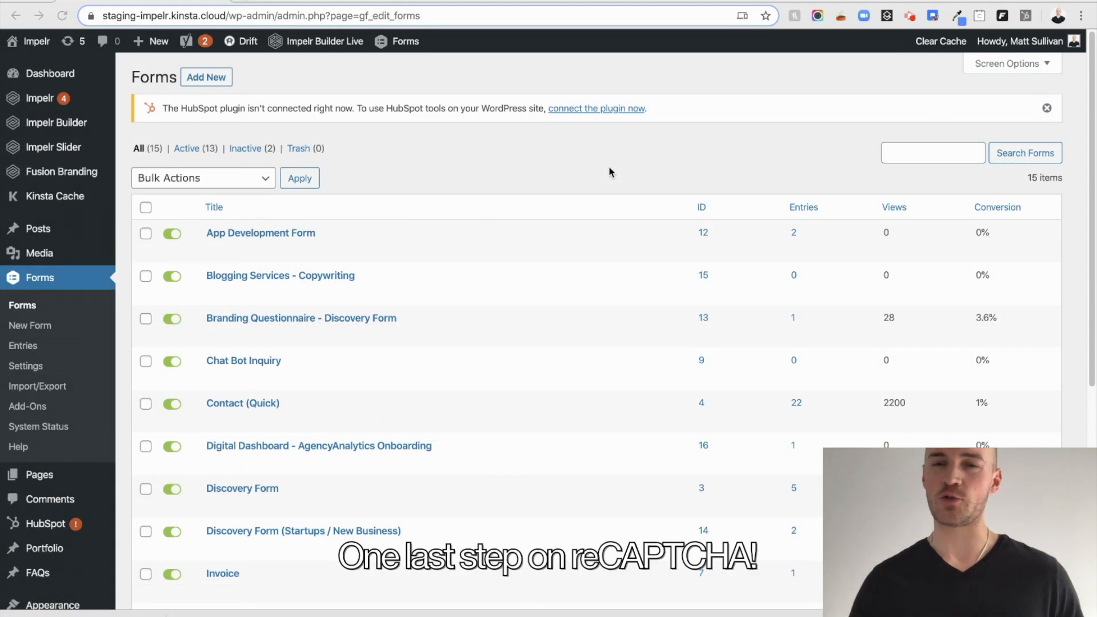
# Open the App Development Form for editing and add a CAPTCHA field after the Helpful File(s) upload field.
pyautogui.click(270, 235)
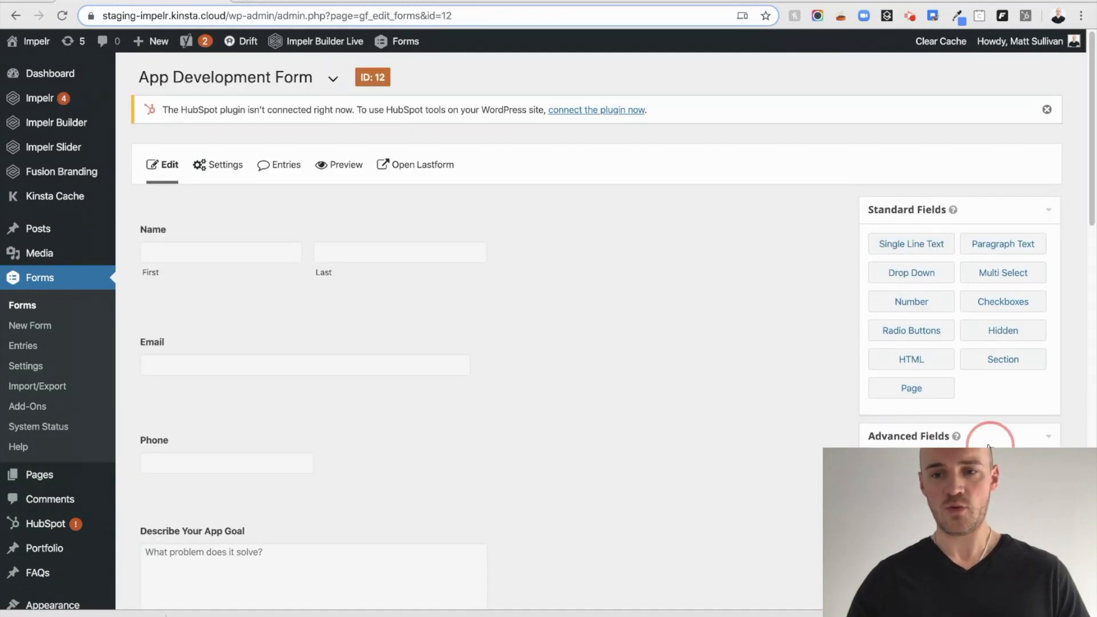
pyautogui.click(990, 441)
pyautogui.scroll(-5, 931, 404)
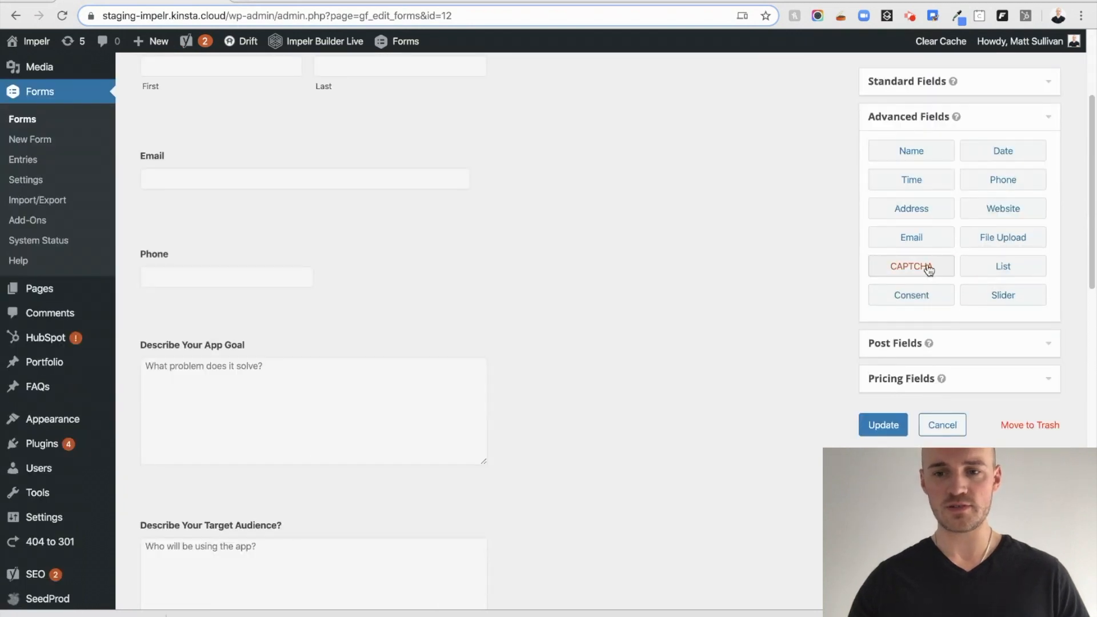
pyautogui.moveTo(907, 272); pyautogui.dragTo(279, 501)
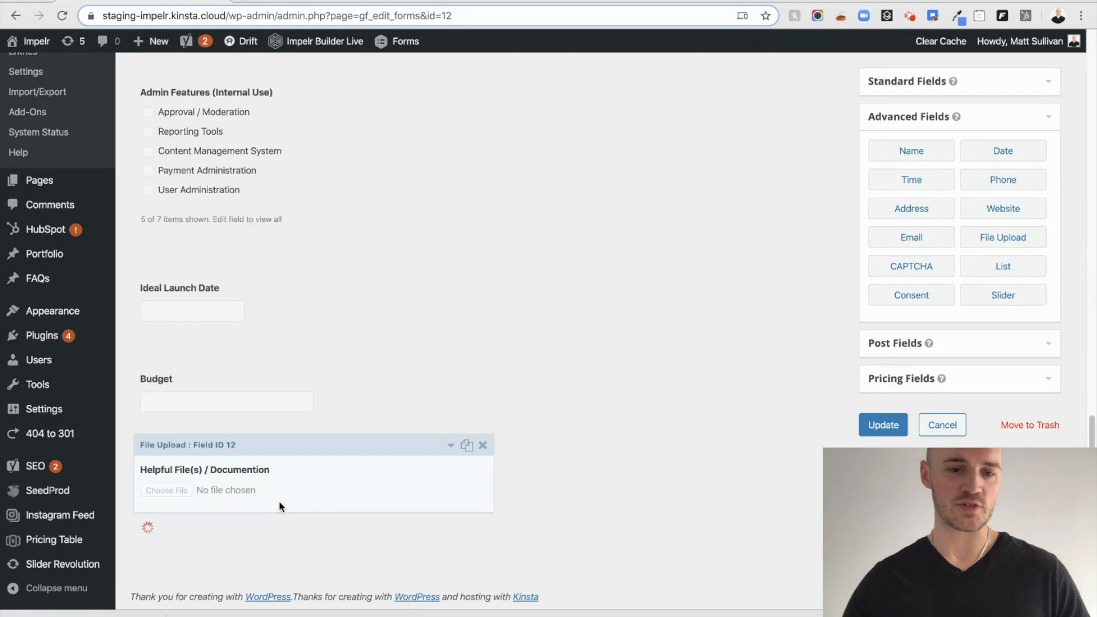
pyautogui.click(331, 397)
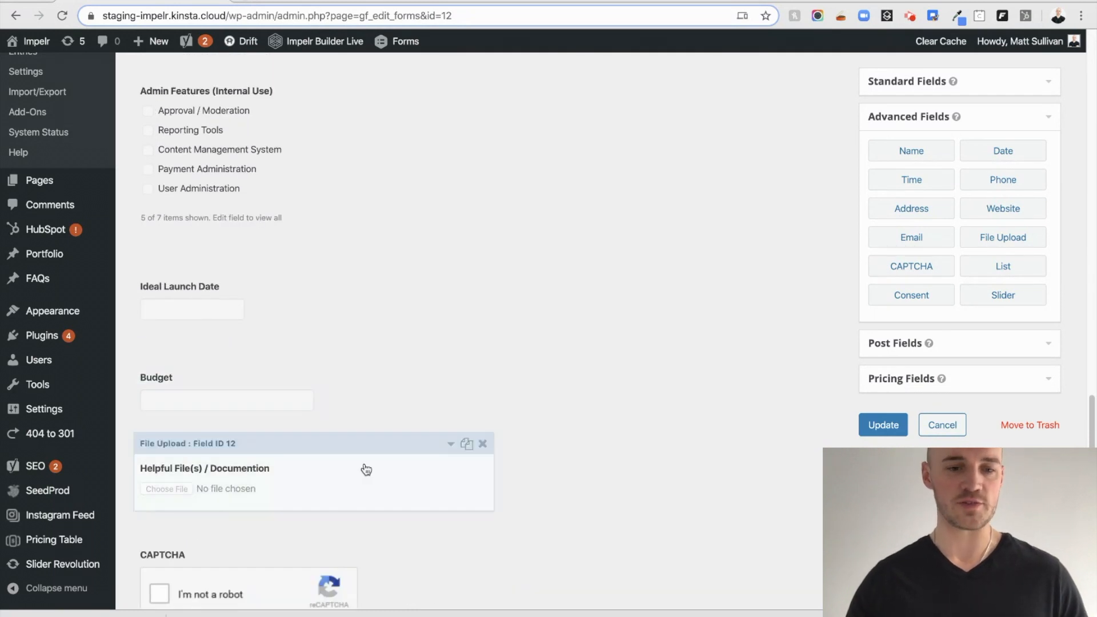
pyautogui.scroll(-2, 320, 505)
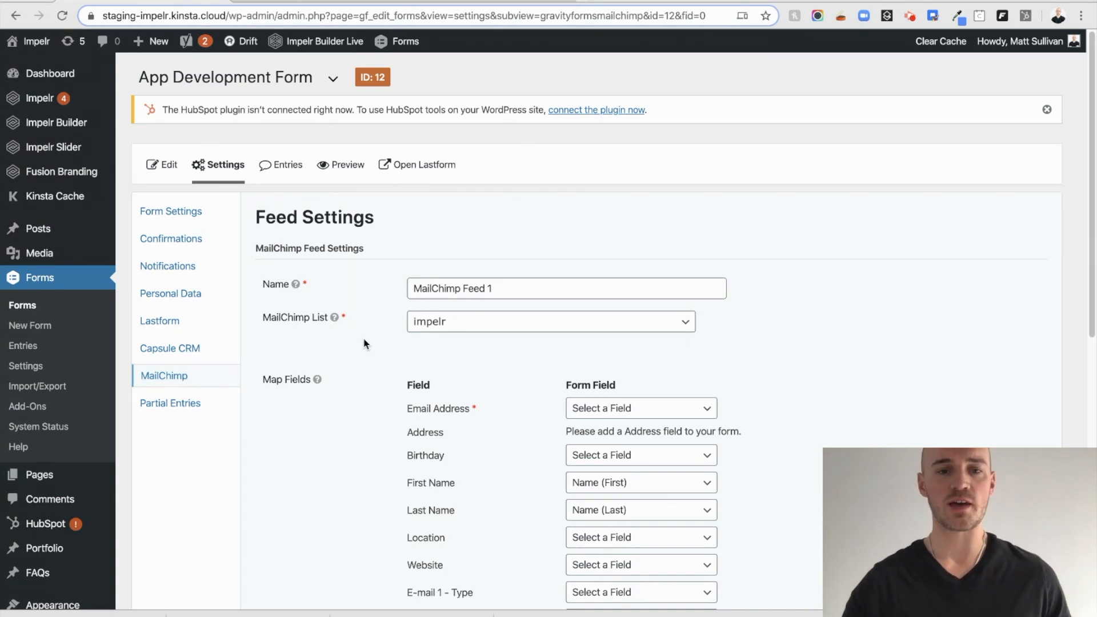
# Review the MailChimp feed's field mapping and its Double Opt-In option for the App Development Form.
pyautogui.scroll(-5, 366, 343)
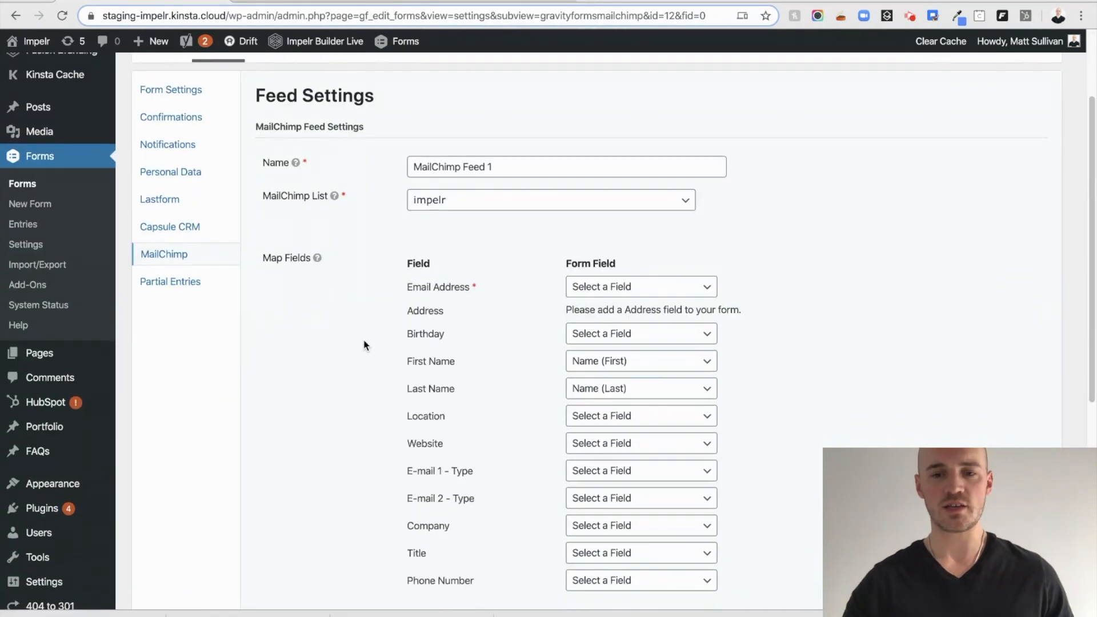
pyautogui.scroll(-3, 365, 345)
pyautogui.moveTo(493, 433)
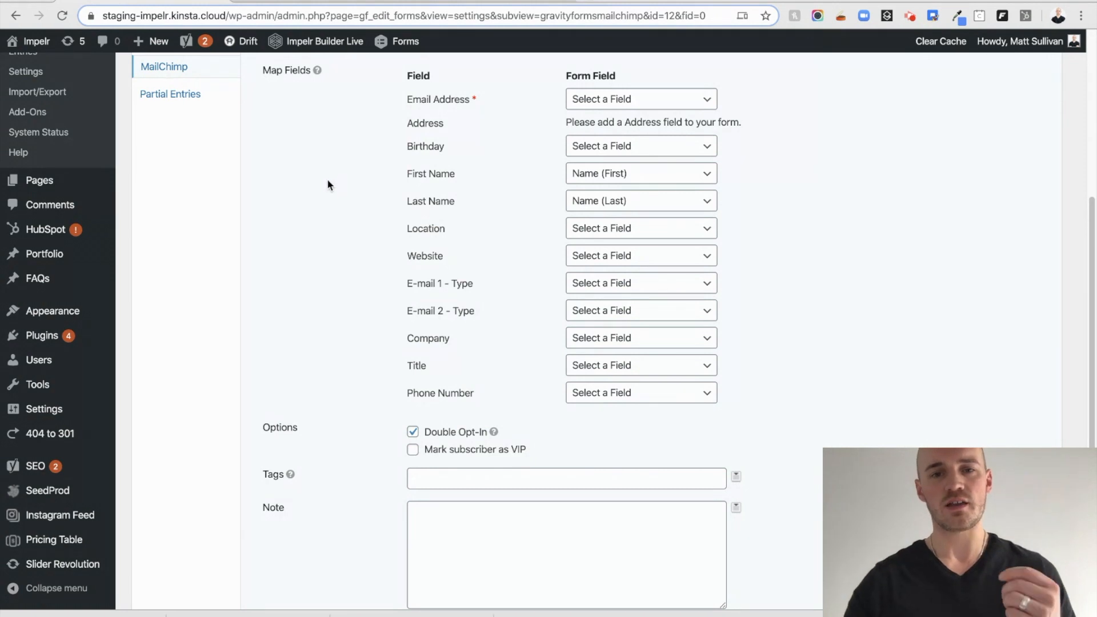
pyautogui.click(320, 1)
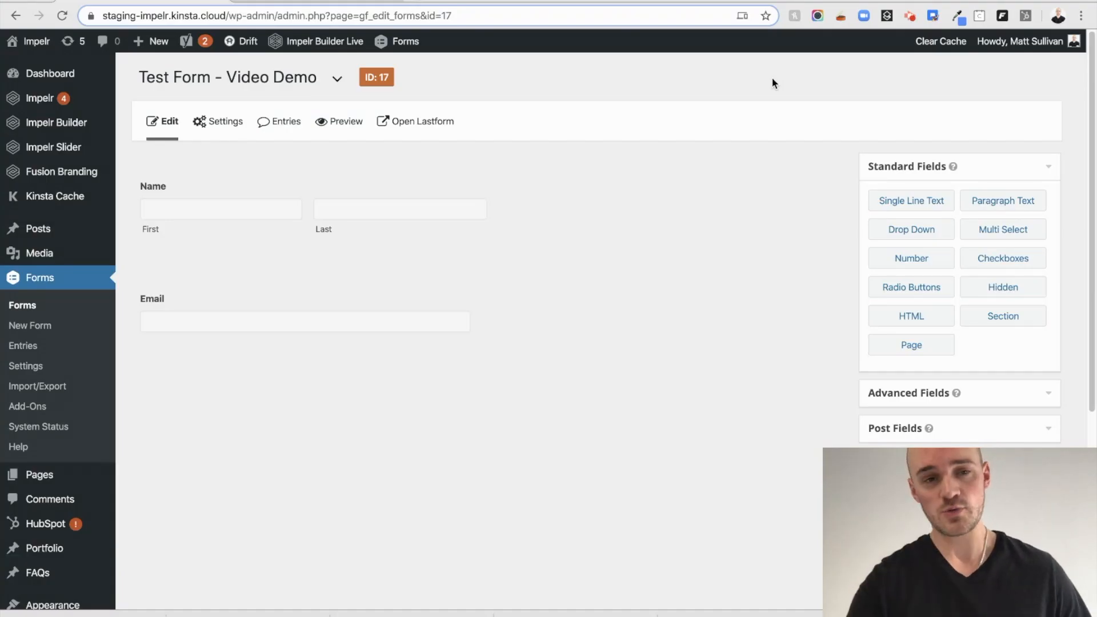
# Add a Number field below the Email field in the Test Form - Video Demo form.
pyautogui.moveTo(928, 262); pyautogui.dragTo(313, 377)
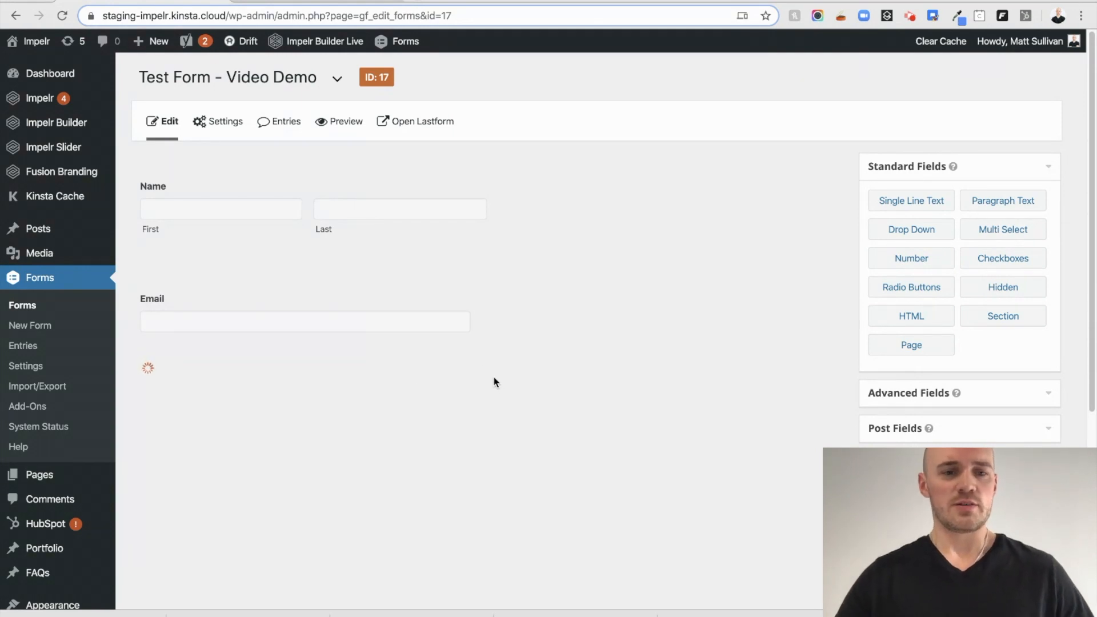
pyautogui.click(452, 375)
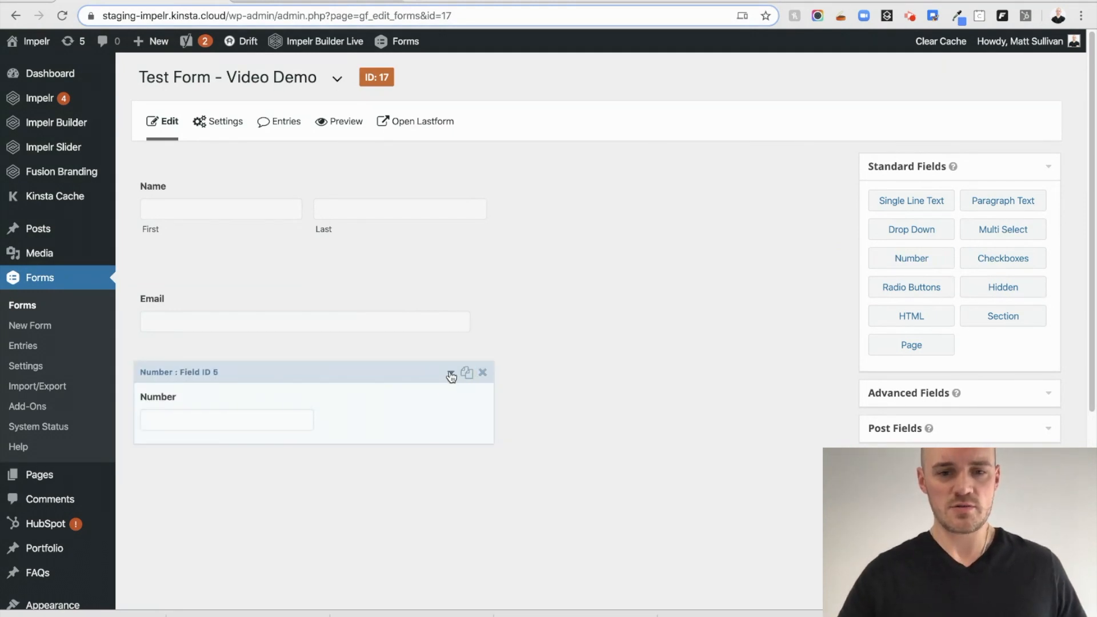
pyautogui.scroll(-1, 392, 363)
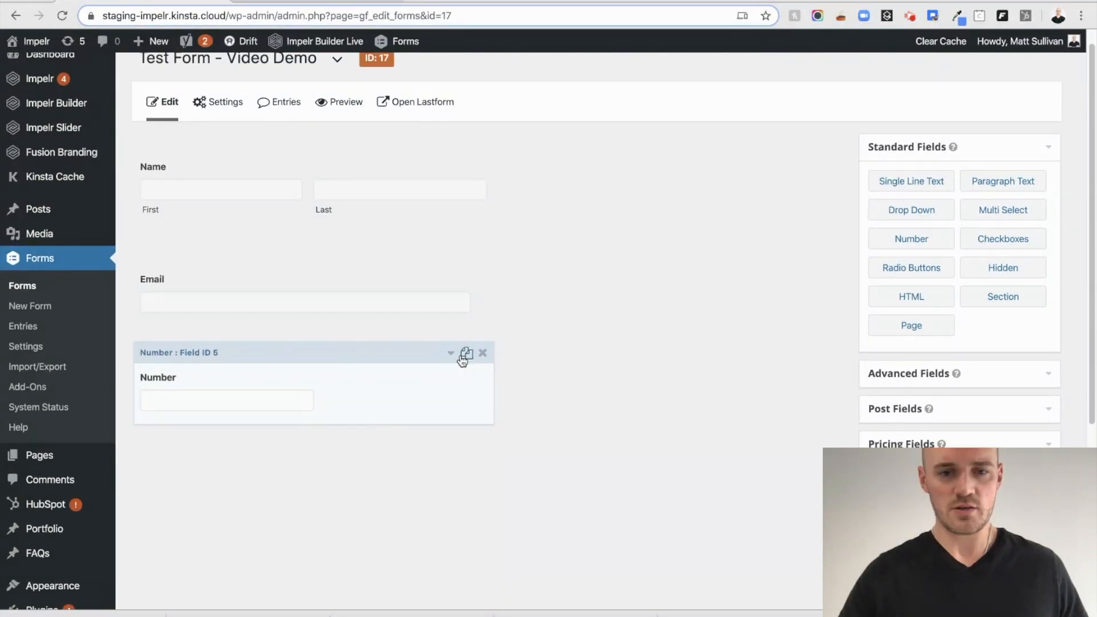
# Set the Number field's label to "Security Question: 8 + 3 =".
pyautogui.click(451, 354)
pyautogui.scroll(-4, 301, 429)
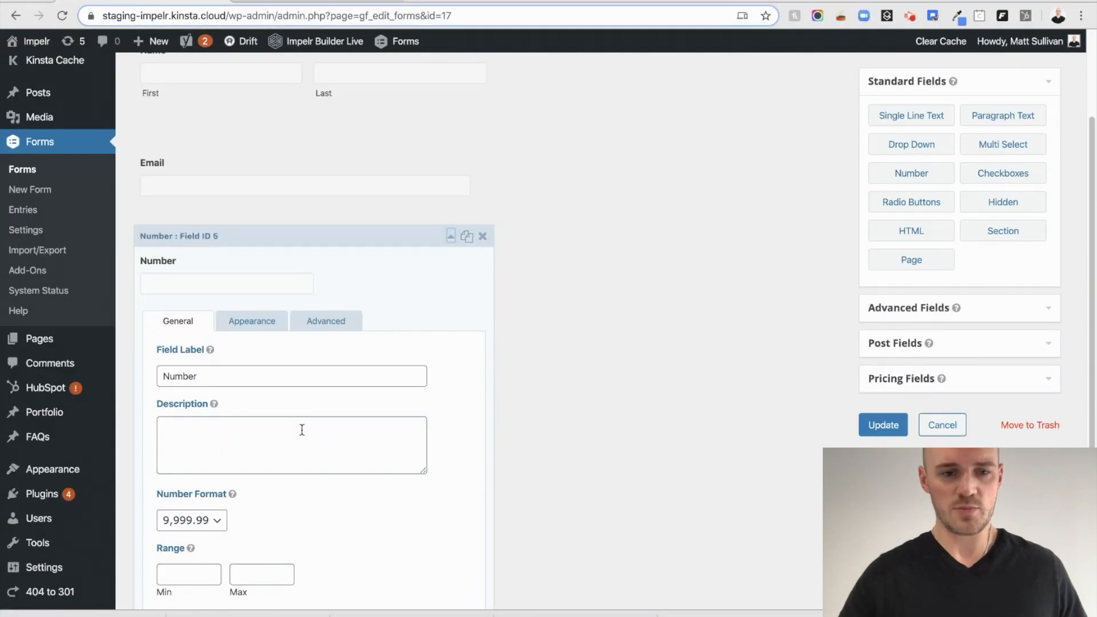
pyautogui.doubleClick(235, 374)
pyautogui.write('Securi')
pyautogui.press('BackSpace')
pyautogui.press('BackSpace')
pyautogui.write('rity Question: 8 + 3 =')
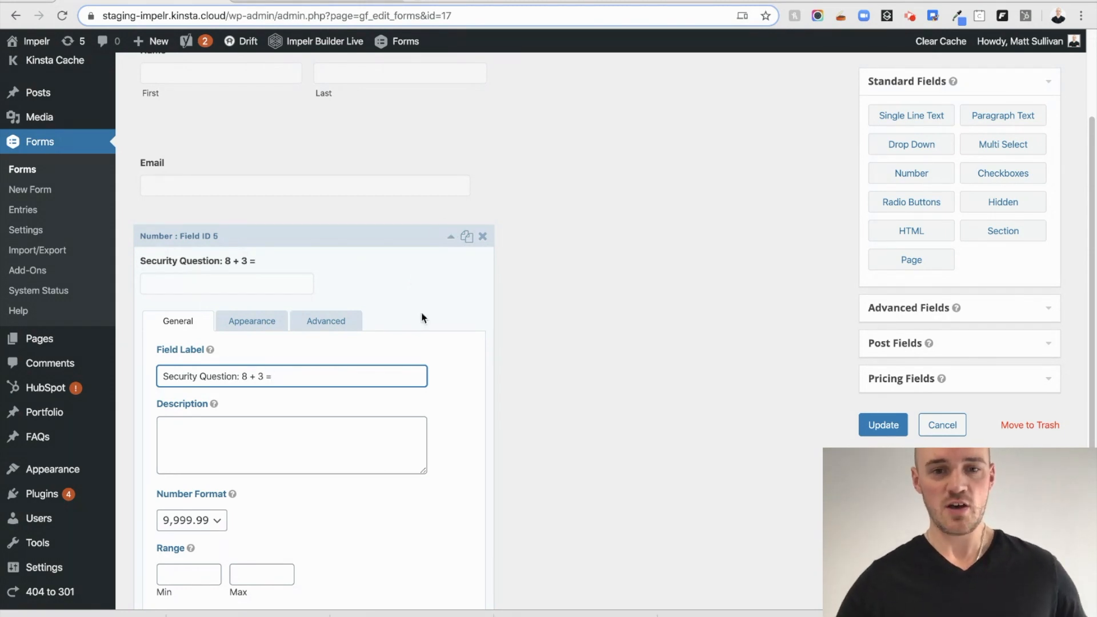
# Make the security question field required and save the form.
pyautogui.scroll(-1, 421, 316)
pyautogui.scroll(-3, 183, 570)
pyautogui.click(163, 552)
pyautogui.scroll(3, 323, 500)
pyautogui.click(884, 425)
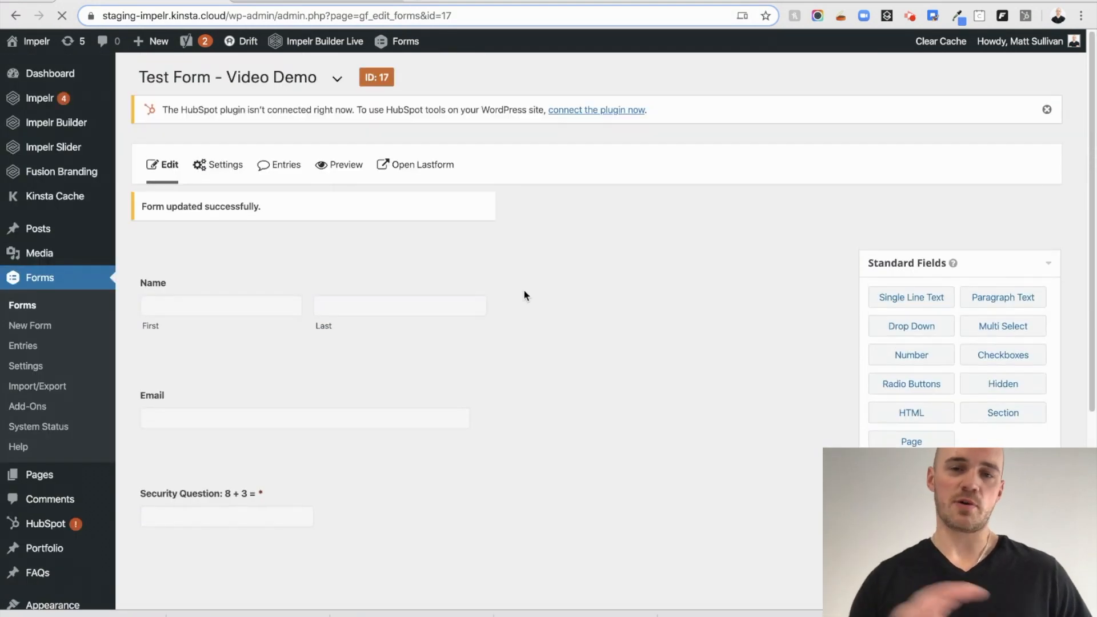
# Open the test form's general settings and enable conditional logic for its submit button.
pyautogui.moveTo(243, 174)
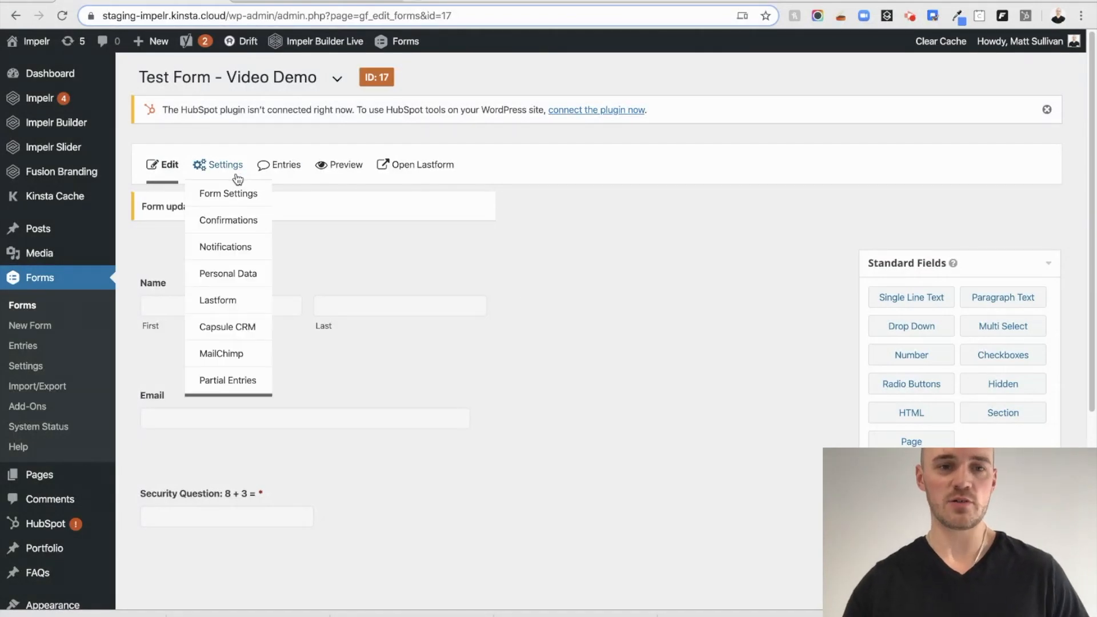
pyautogui.click(228, 194)
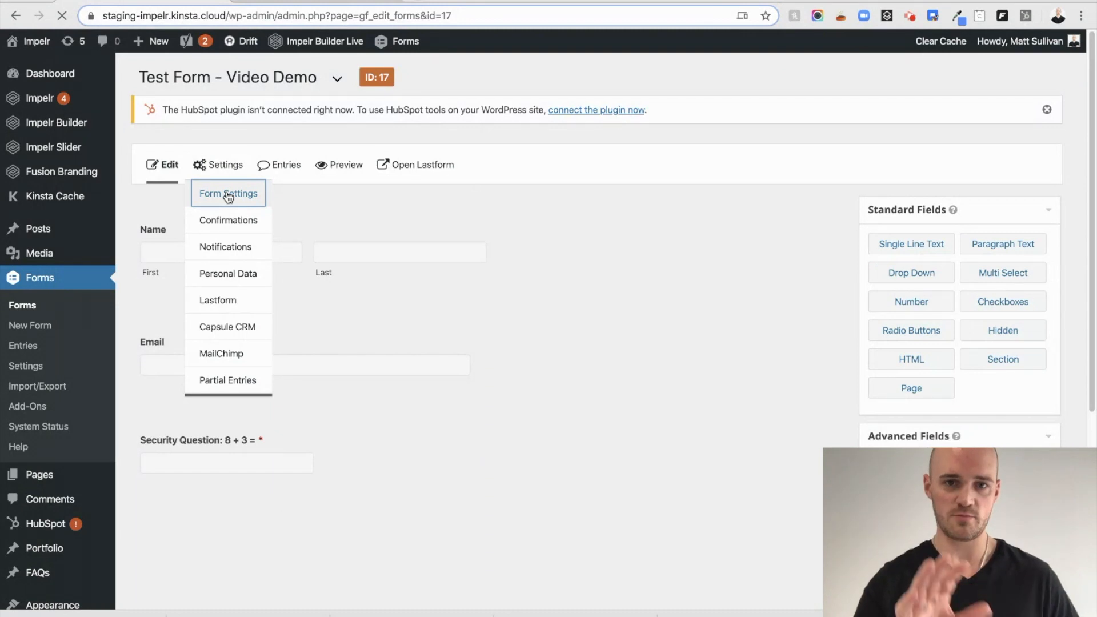
pyautogui.scroll(-5, 419, 412)
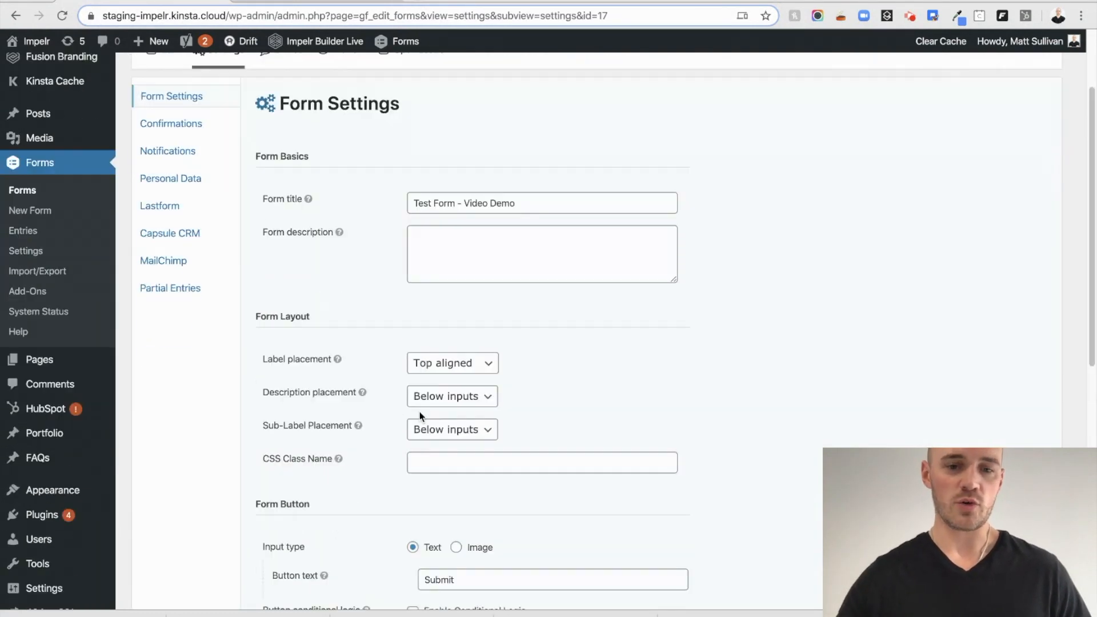
pyautogui.scroll(-2, 399, 418)
pyautogui.click(413, 427)
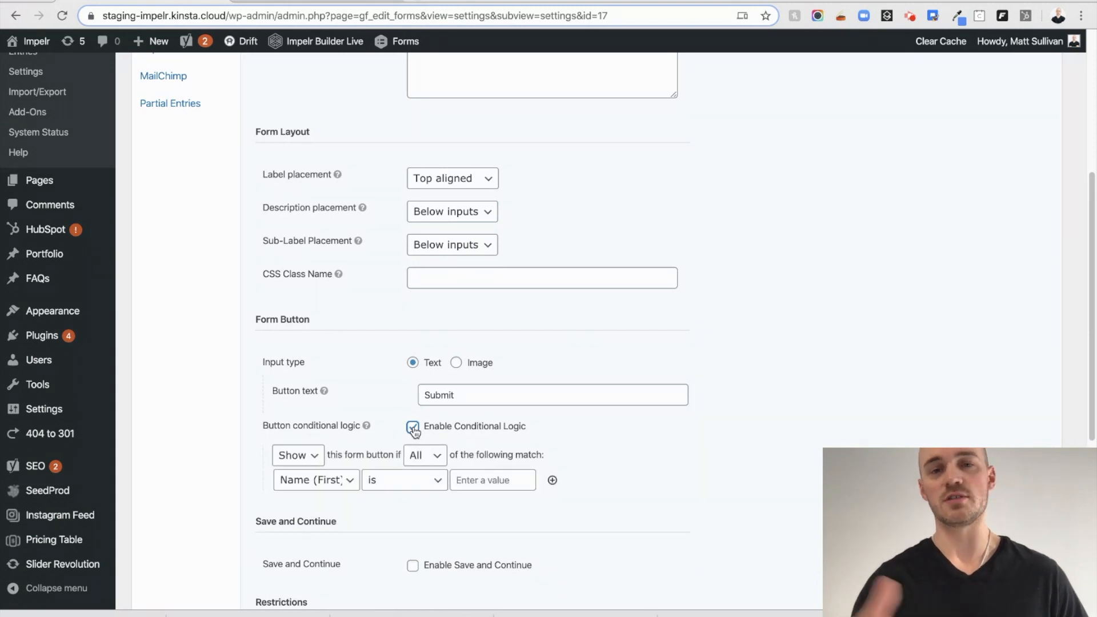
pyautogui.scroll(-1, 382, 396)
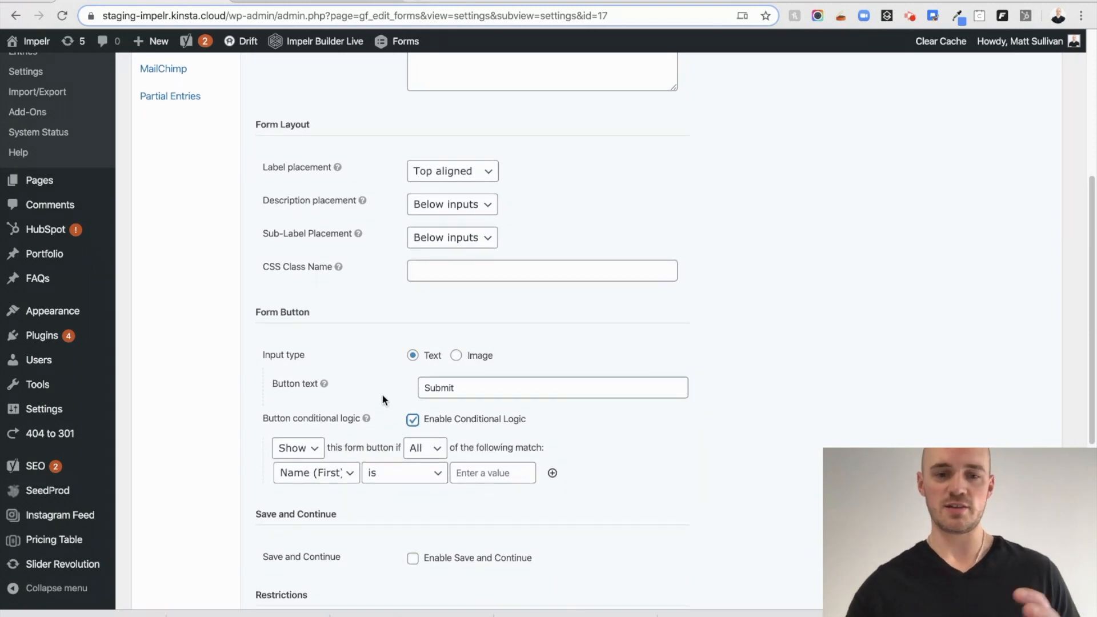
# Set the button's condition to show it only if the Security Question field is 11.
pyautogui.click(348, 468)
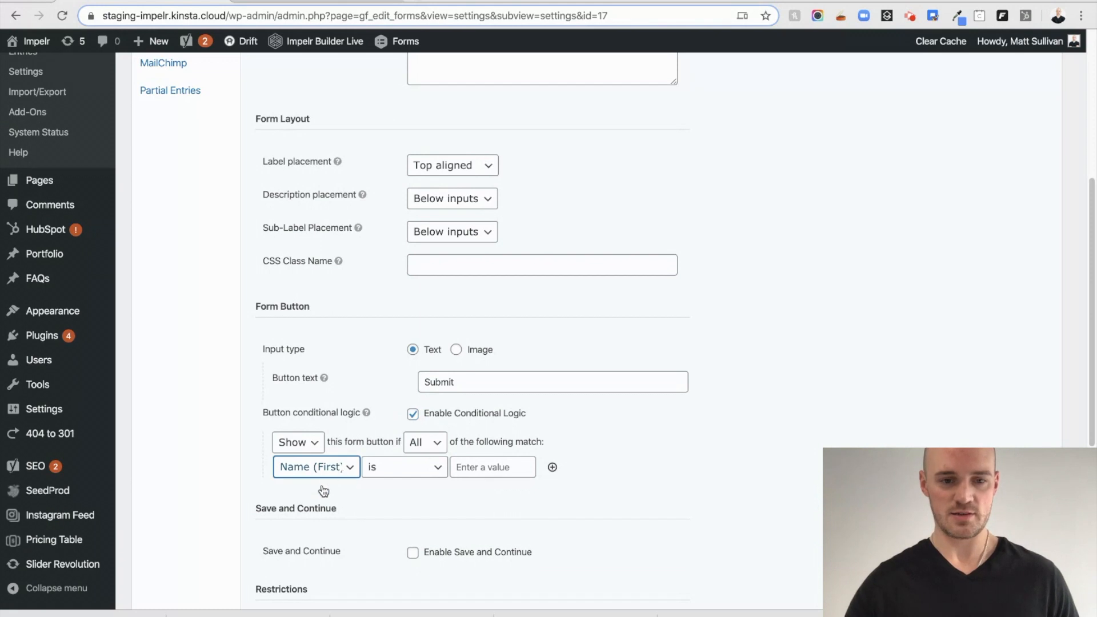
pyautogui.click(324, 511)
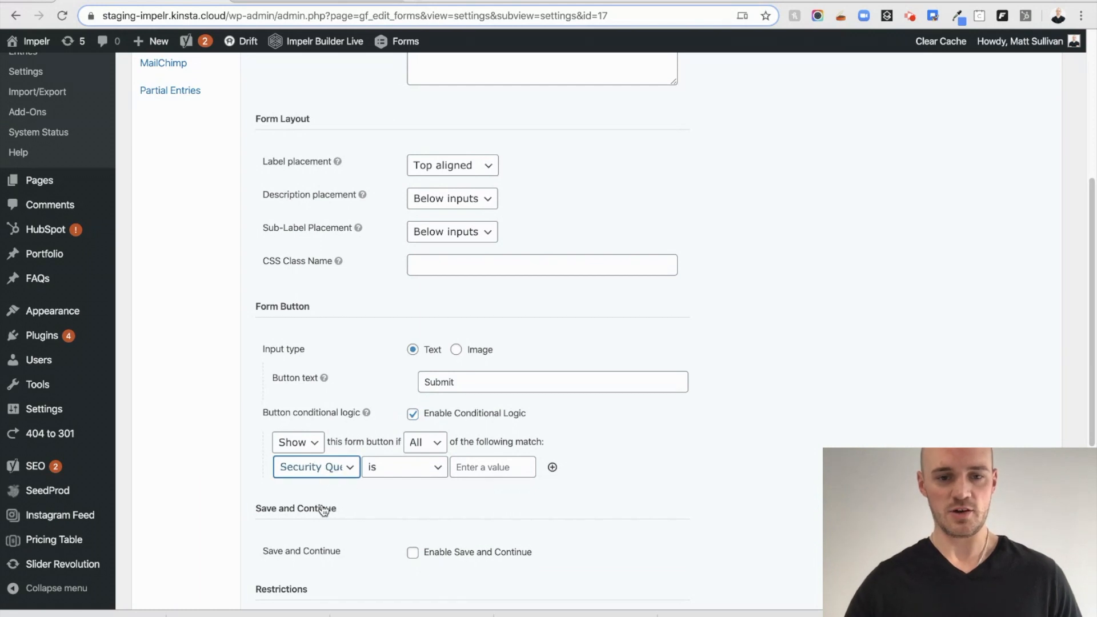
pyautogui.click(495, 470)
pyautogui.write('11')
pyautogui.click(630, 466)
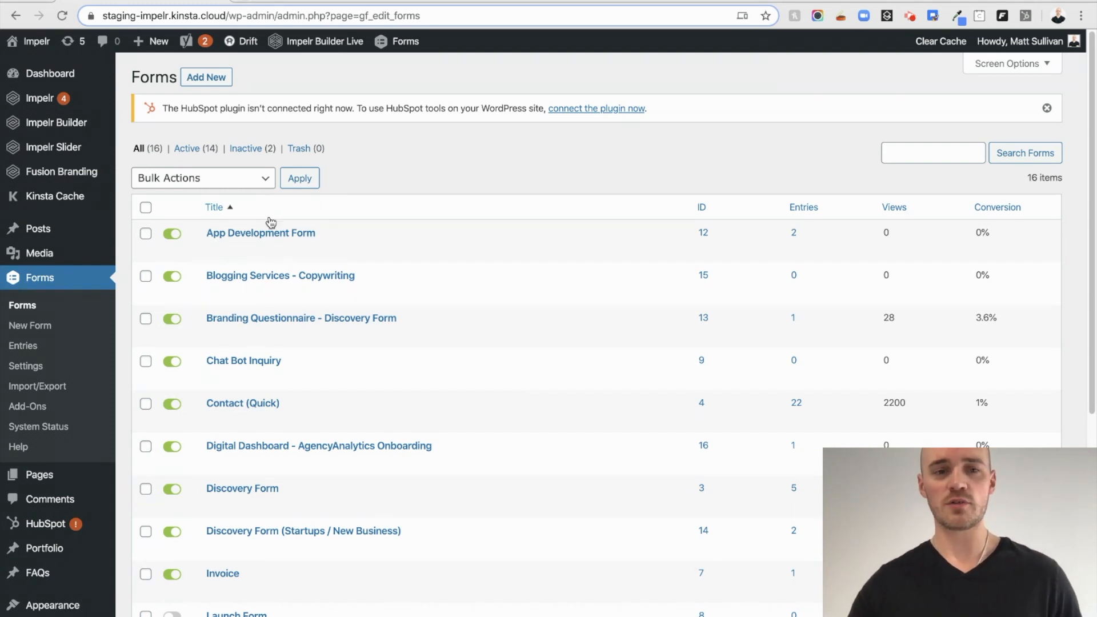
# Enable the anti-spam honeypot in the App Development Form's settings and update the settings.
pyautogui.moveTo(248, 254)
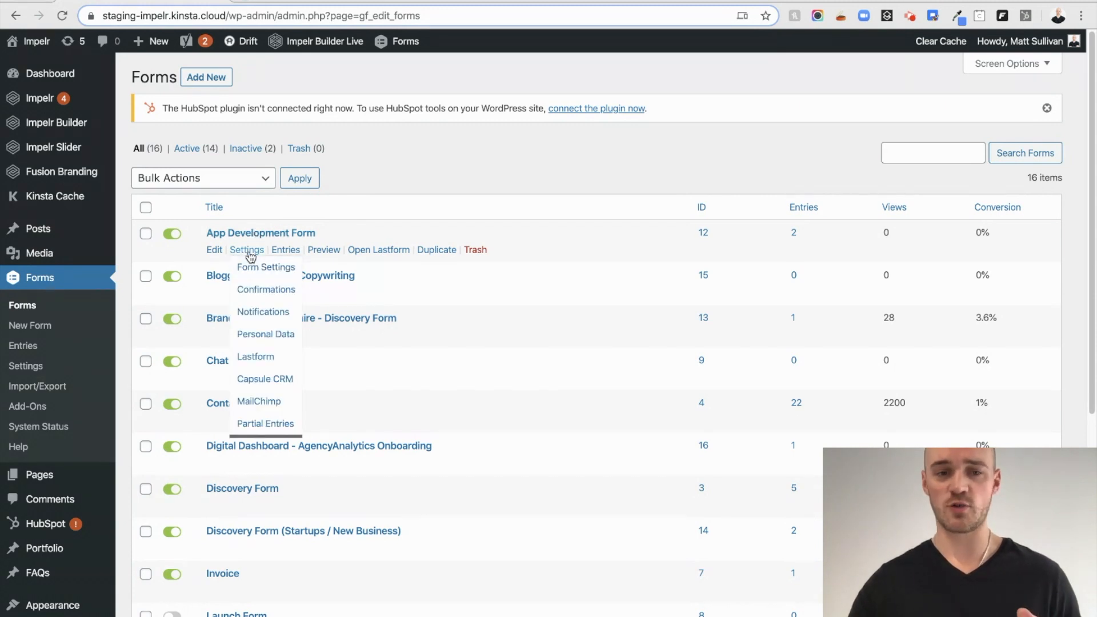
pyautogui.click(248, 255)
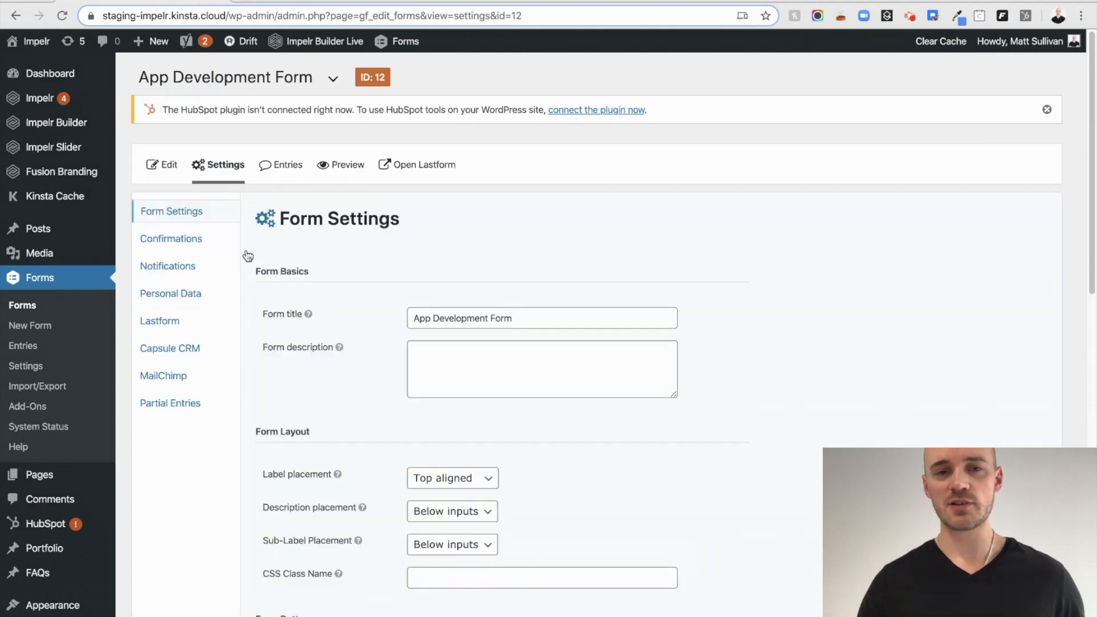
pyautogui.scroll(-9, 306, 248)
pyautogui.scroll(-5, 305, 248)
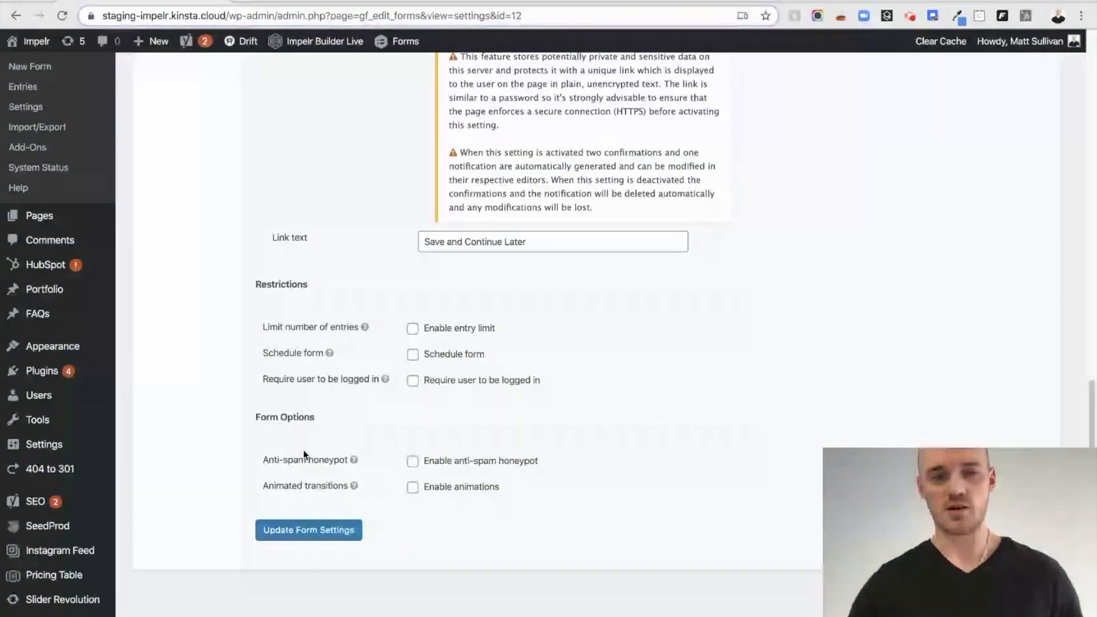
pyautogui.click(412, 461)
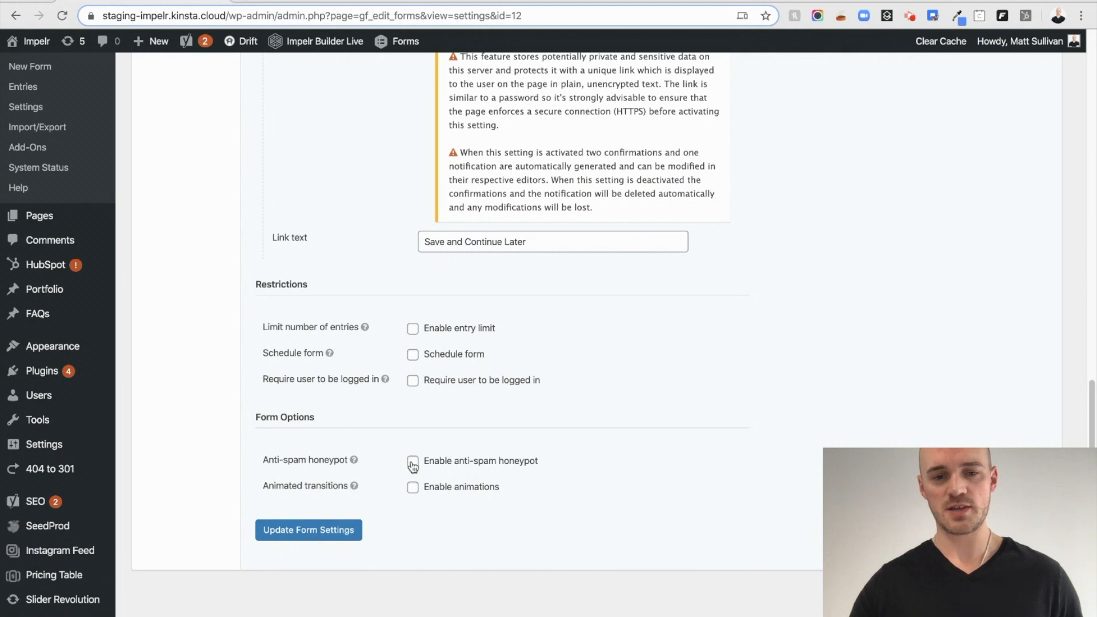
pyautogui.click(326, 532)
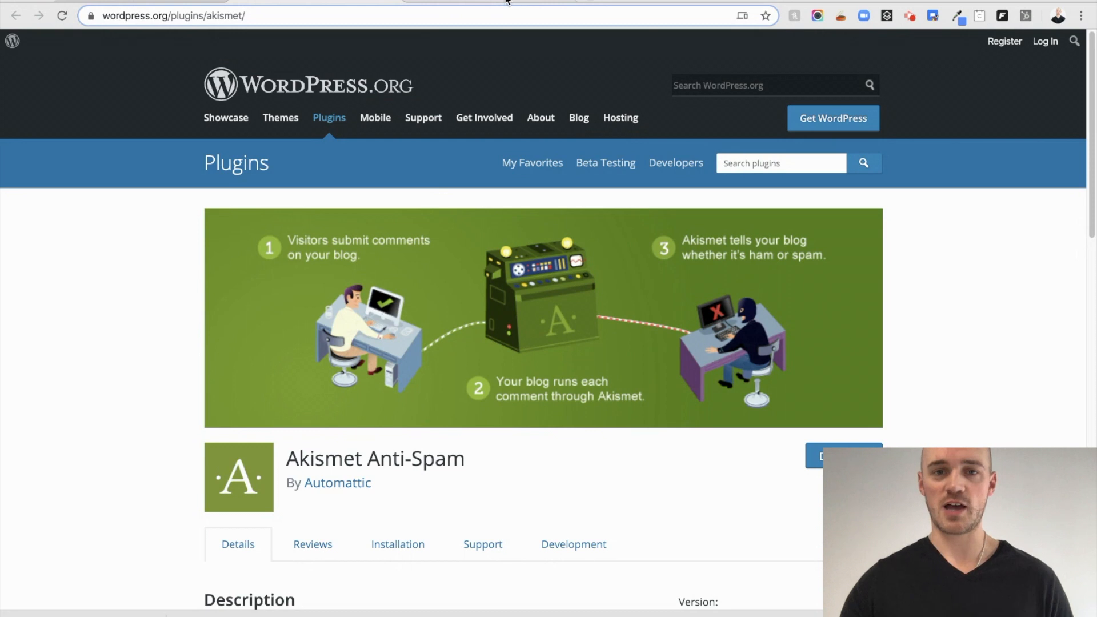
# Look at the Akismet Anti-Spam plugin on the site's Add Plugins page and the Akismet Integration setting in the reference image.
pyautogui.click(180, 2)
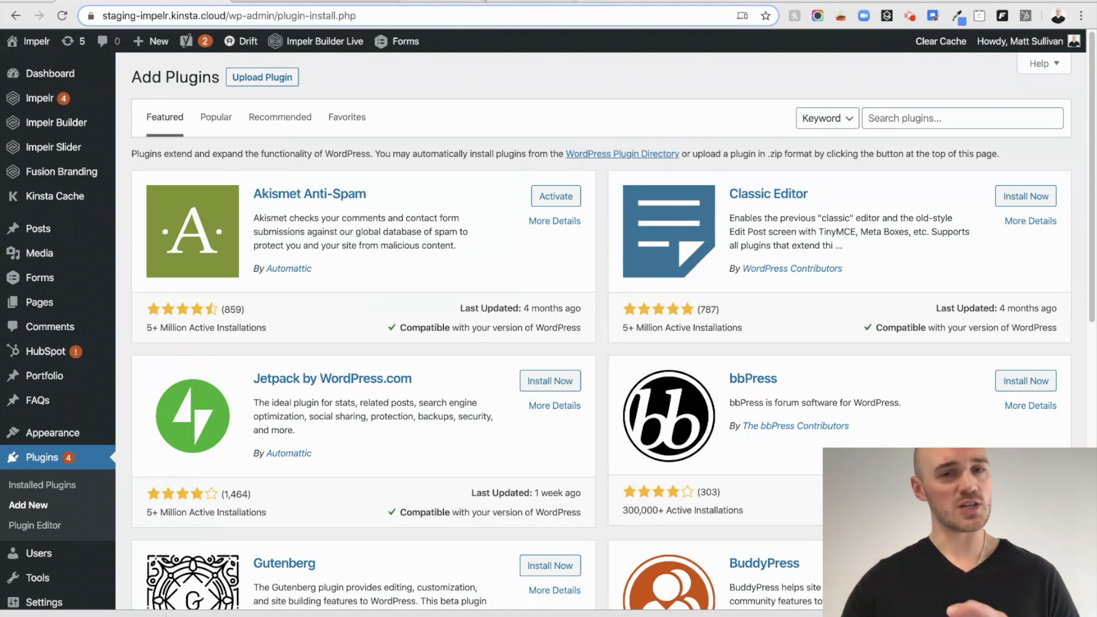
pyautogui.click(486, 2)
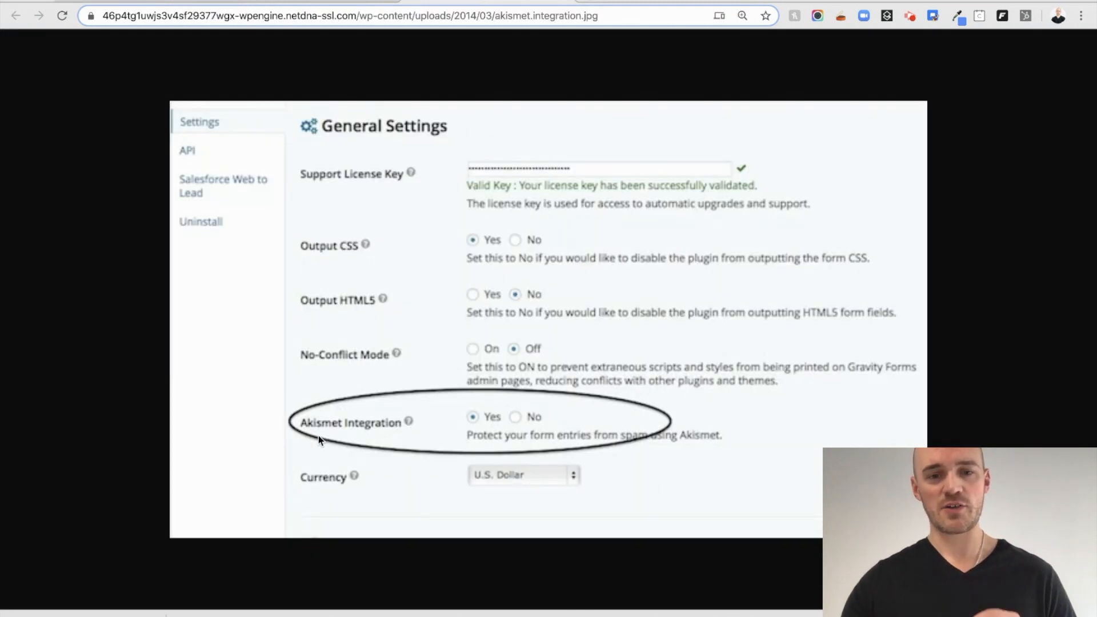